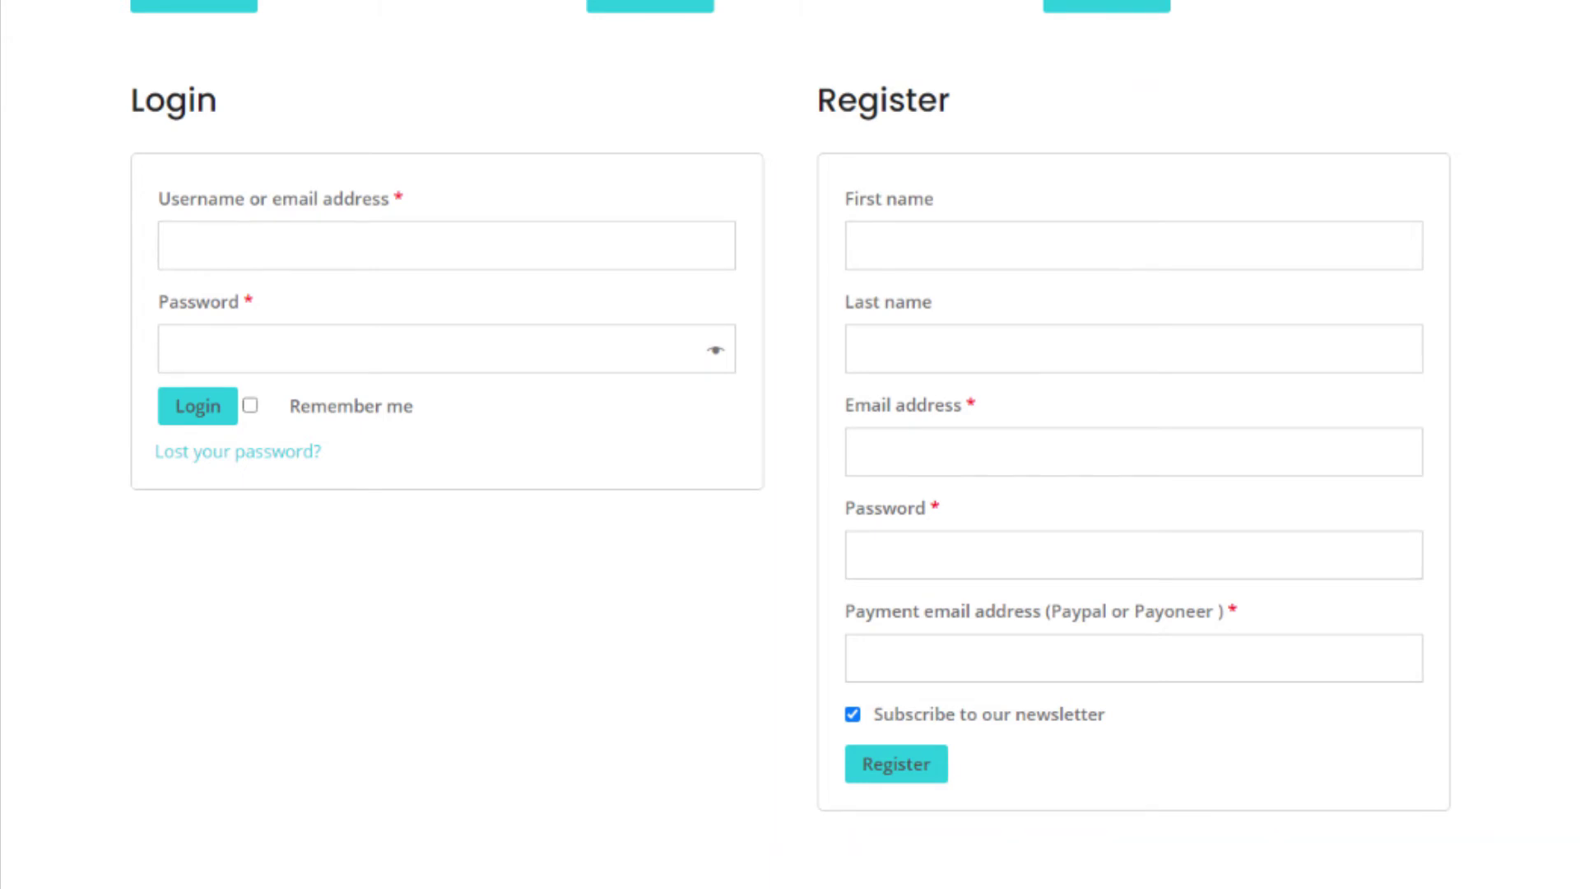
Step: Enter the affiliate's first and last name, email address, password, and the same email as payment email
type("John")
left_click(1134, 349)
type("Doe")
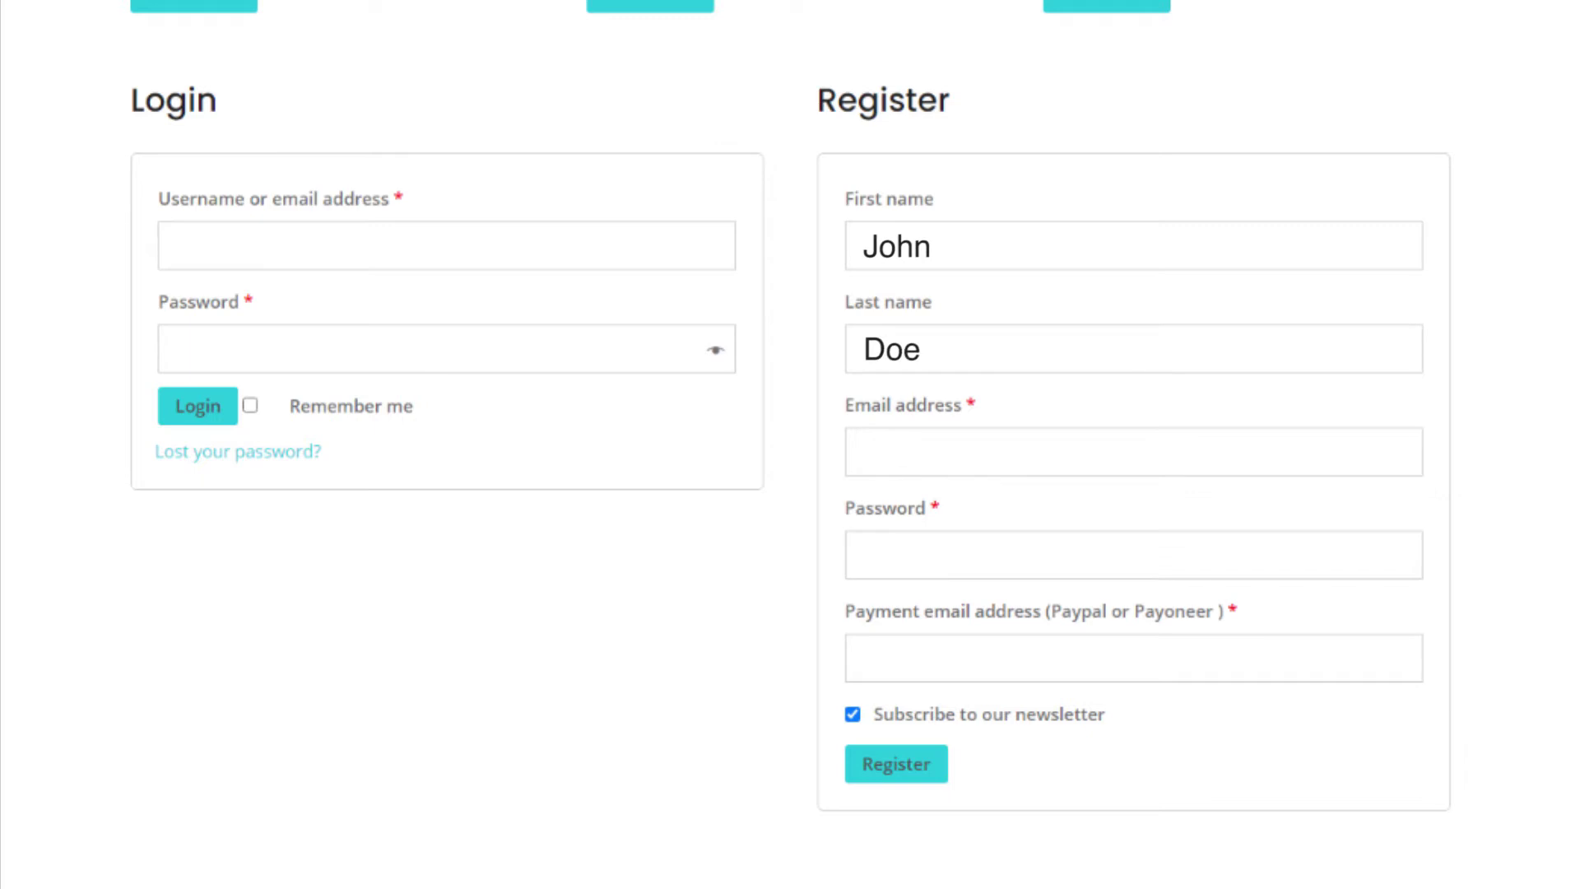
left_click(1134, 452)
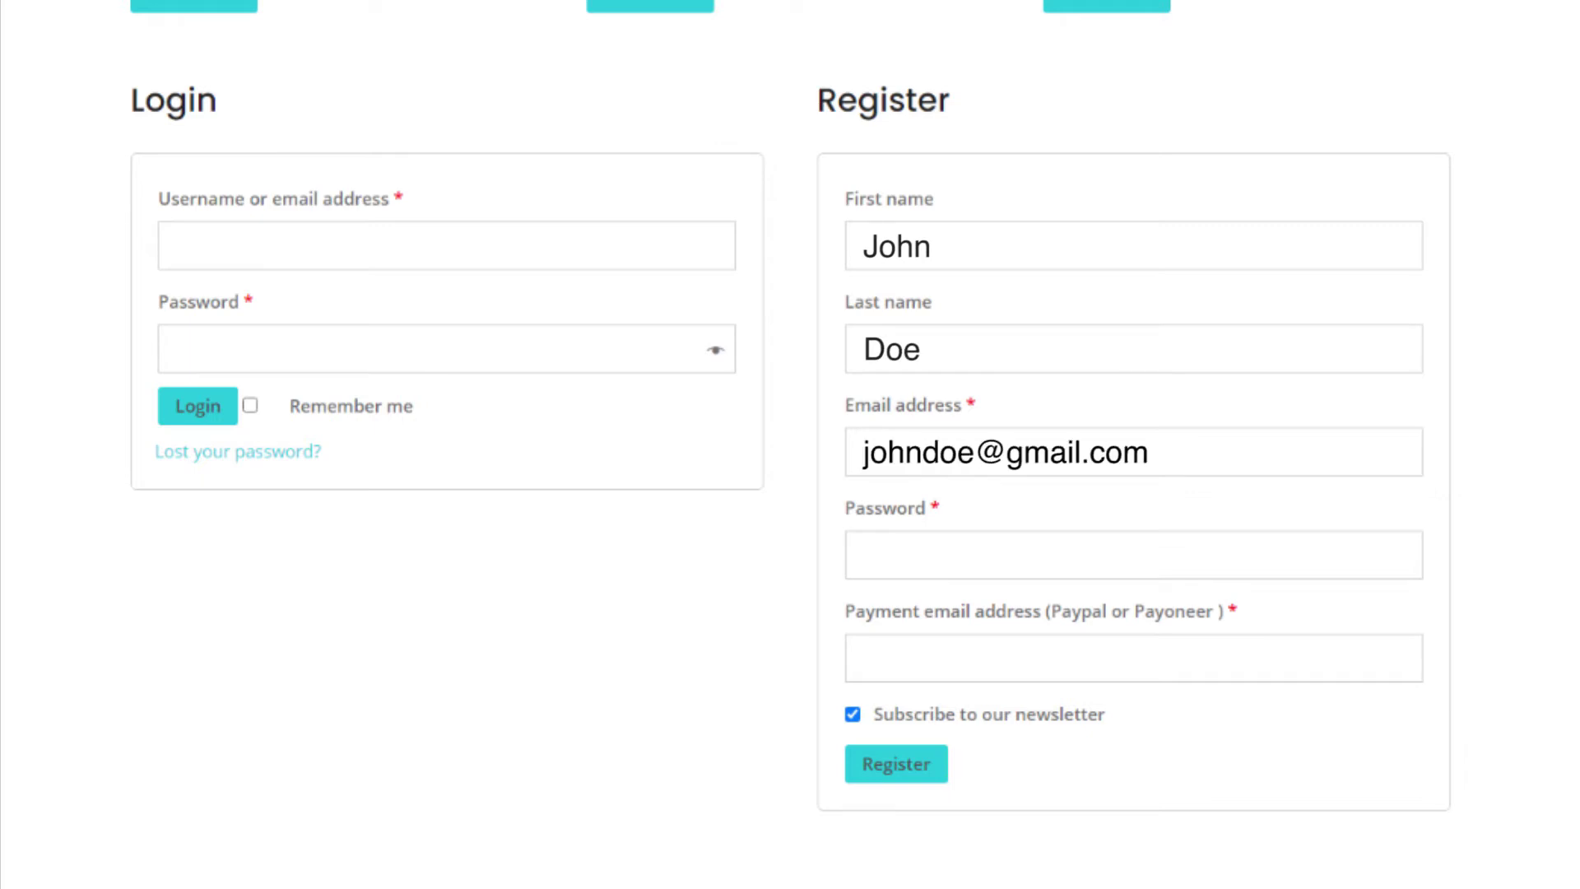
left_click(1134, 555)
type("******************")
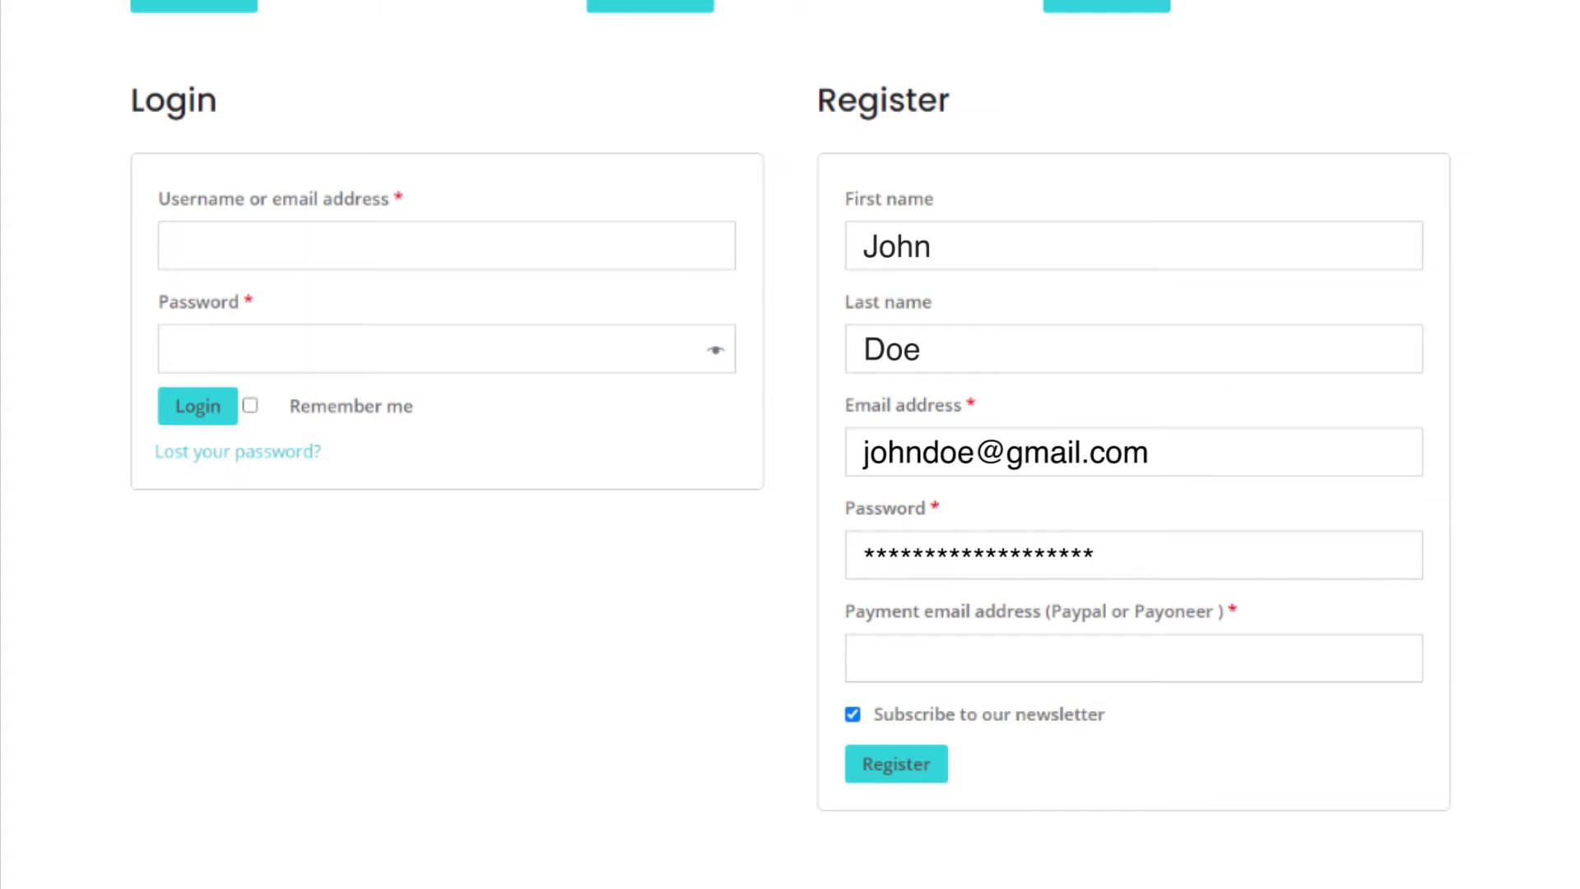
left_click(1134, 658)
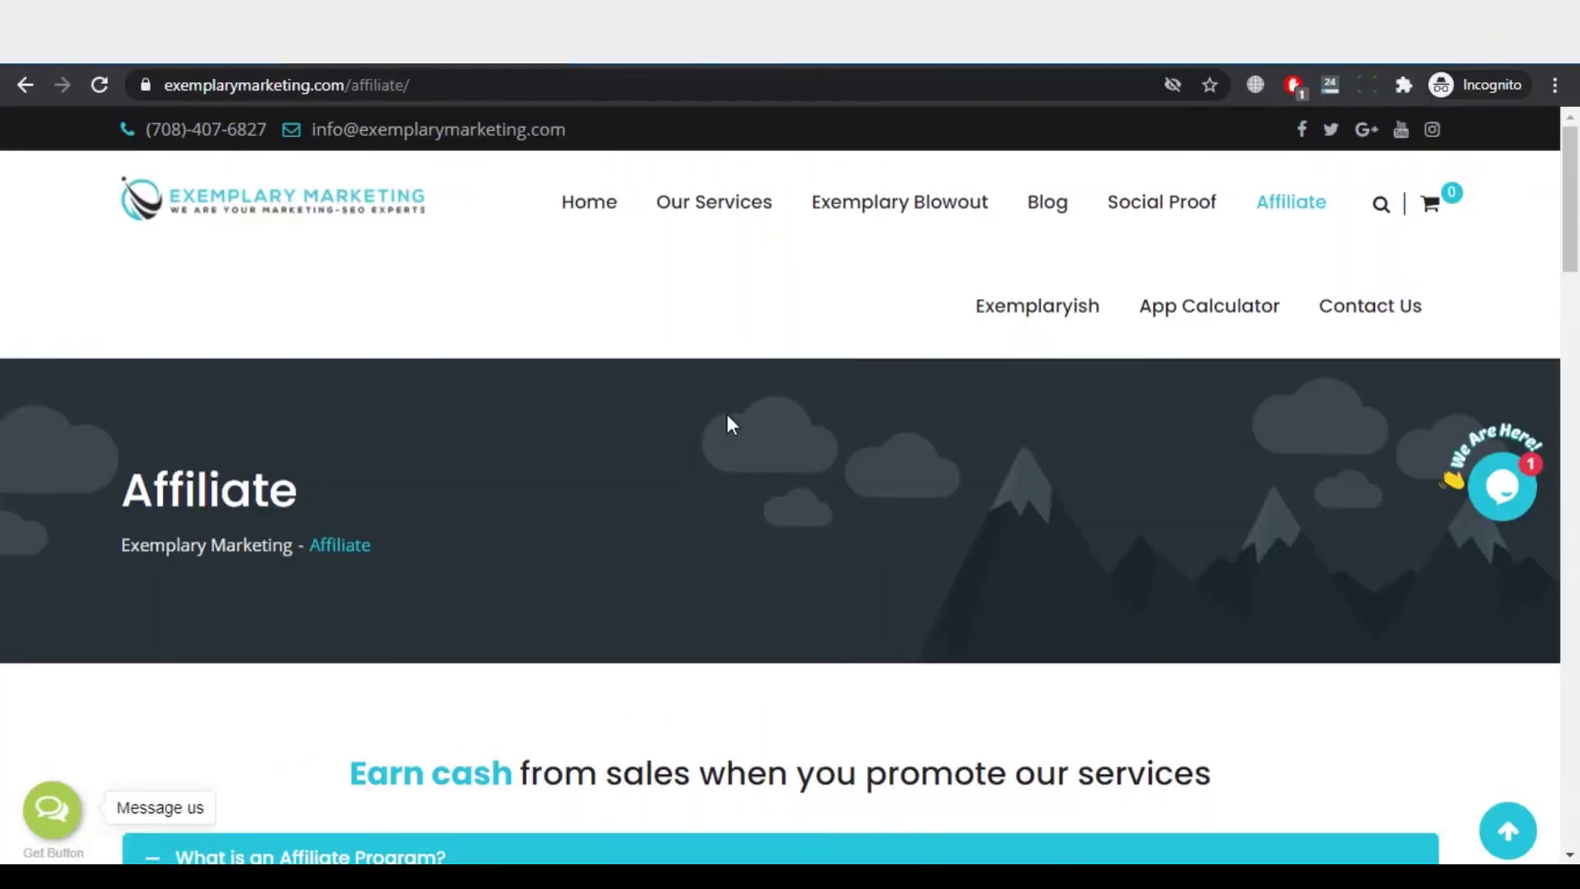
Step: Reload the Affiliate page and scroll down to the dashboard's Stats table
key("F5")
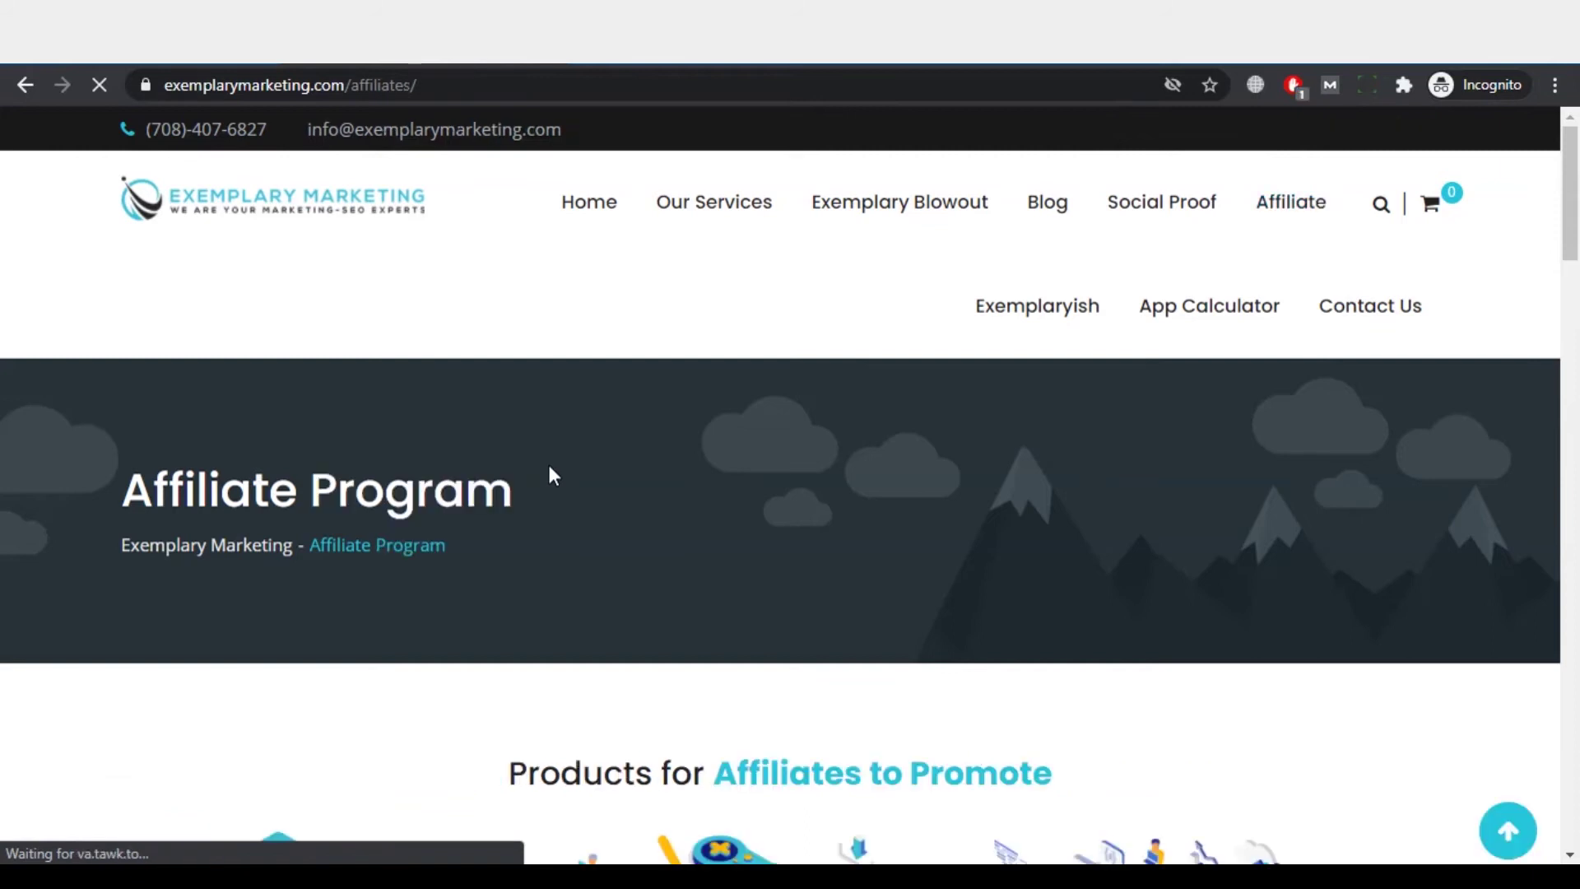
left_click_drag(1567, 231, 1567, 496)
scroll(1567, 502, "down", 5)
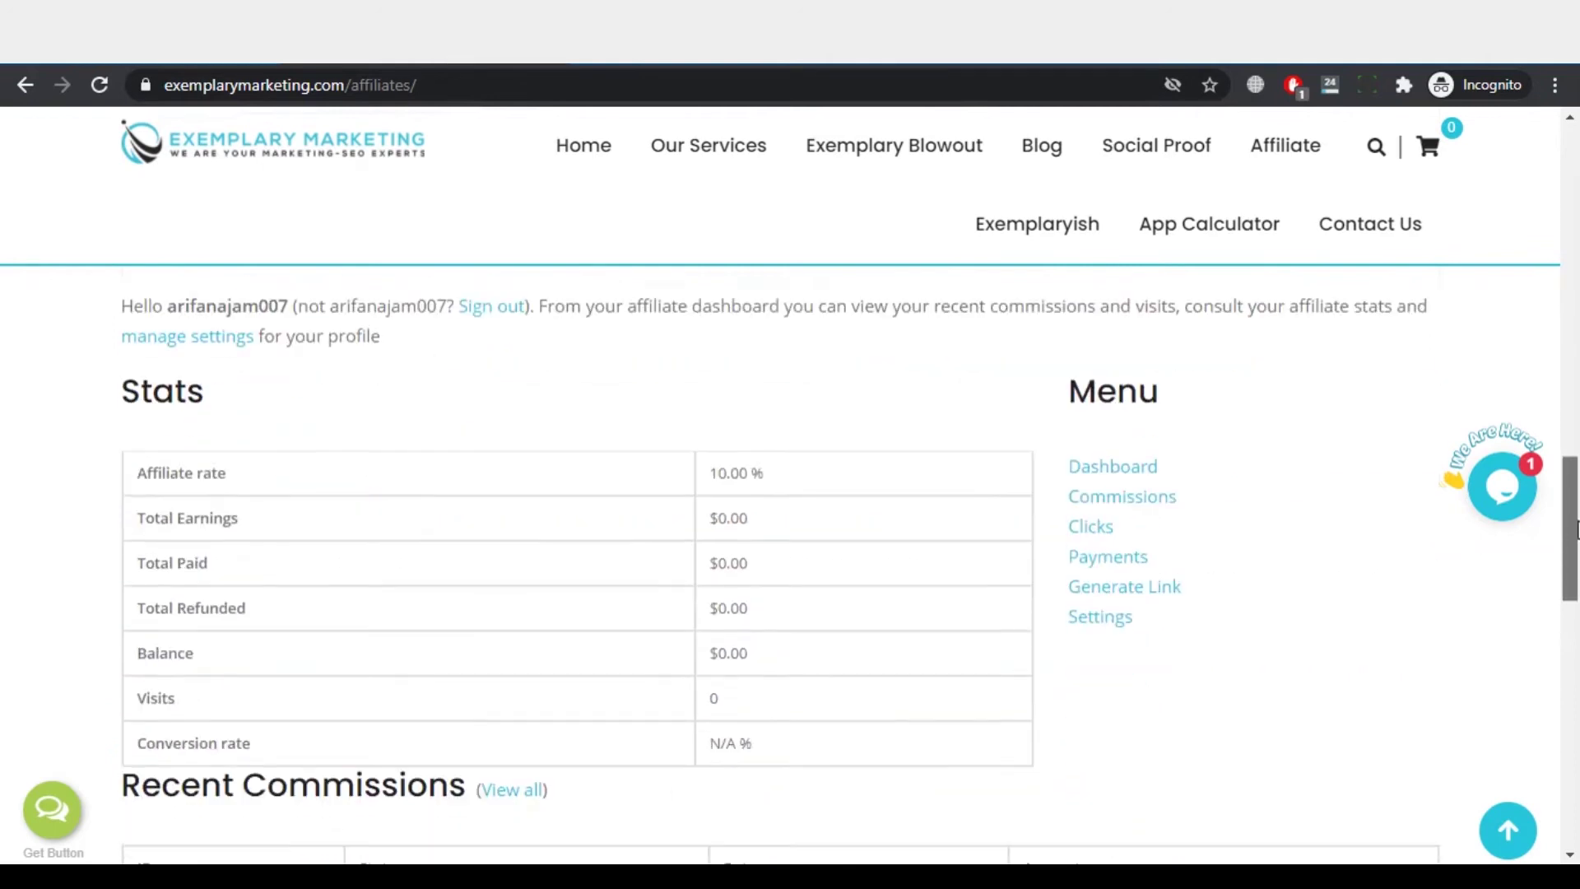
left_click_drag(1577, 514, 1577, 516)
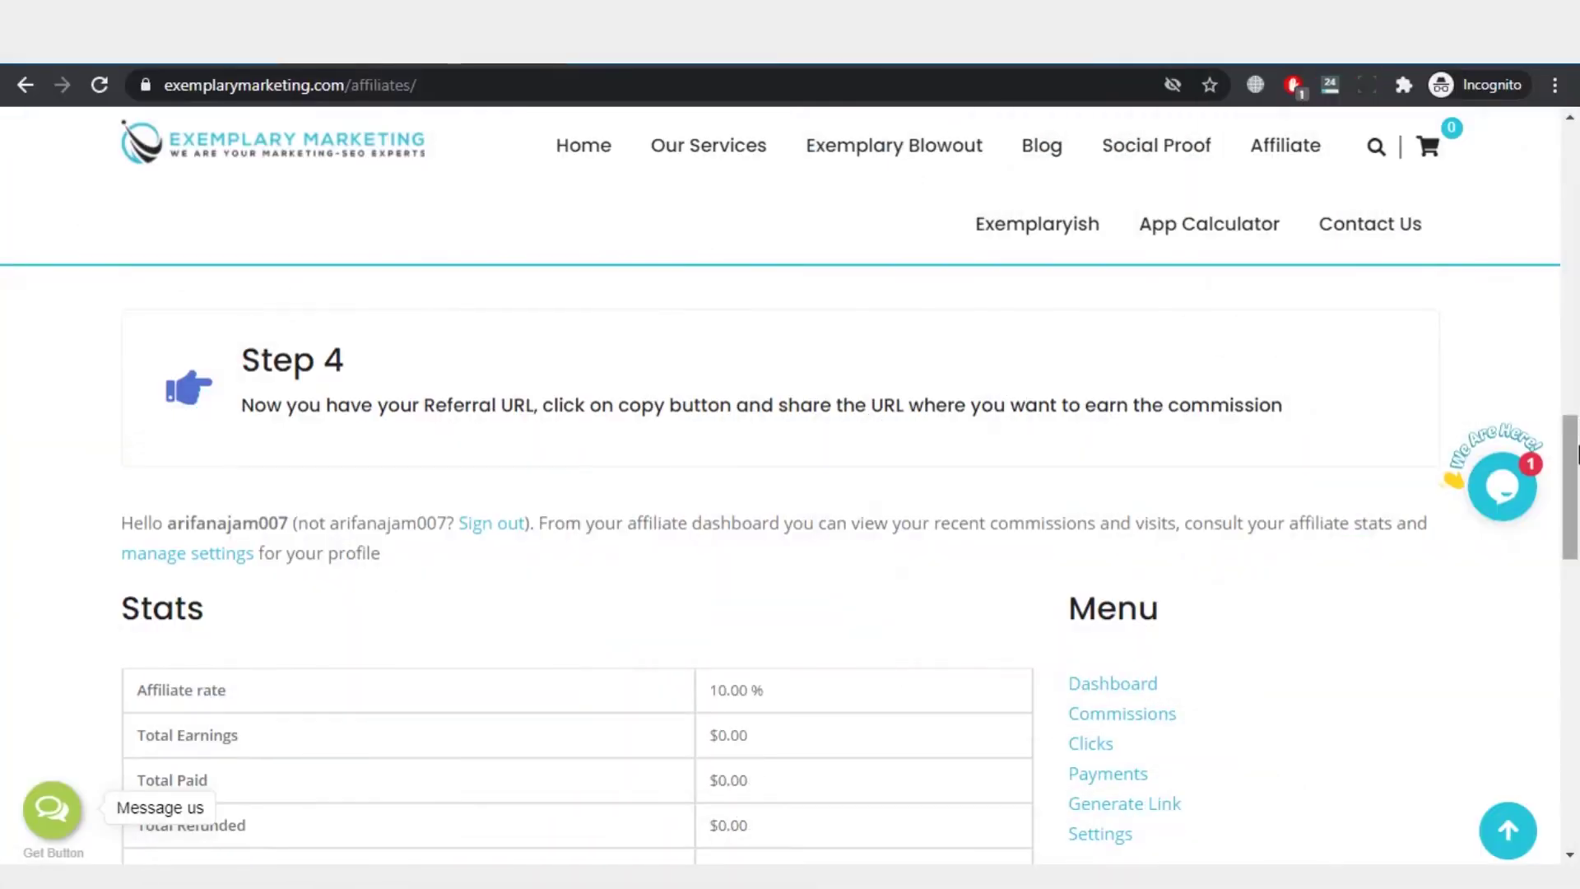
left_click_drag(1577, 473, 1577, 321)
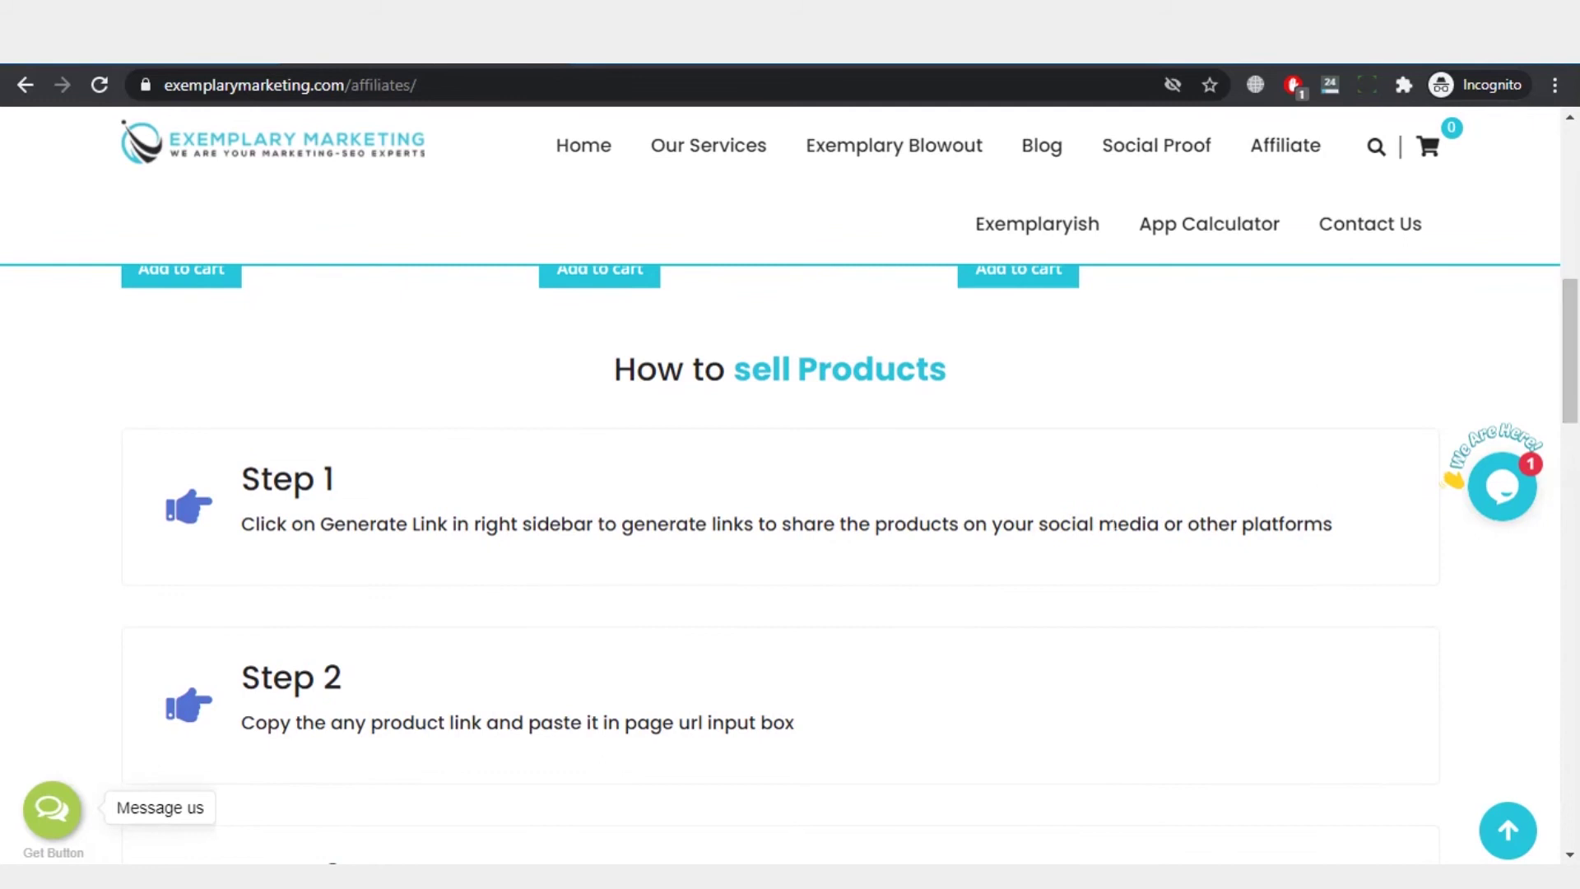
left_click_drag(239, 486, 367, 490)
left_click(367, 519)
left_click_drag(1577, 399, 1577, 435)
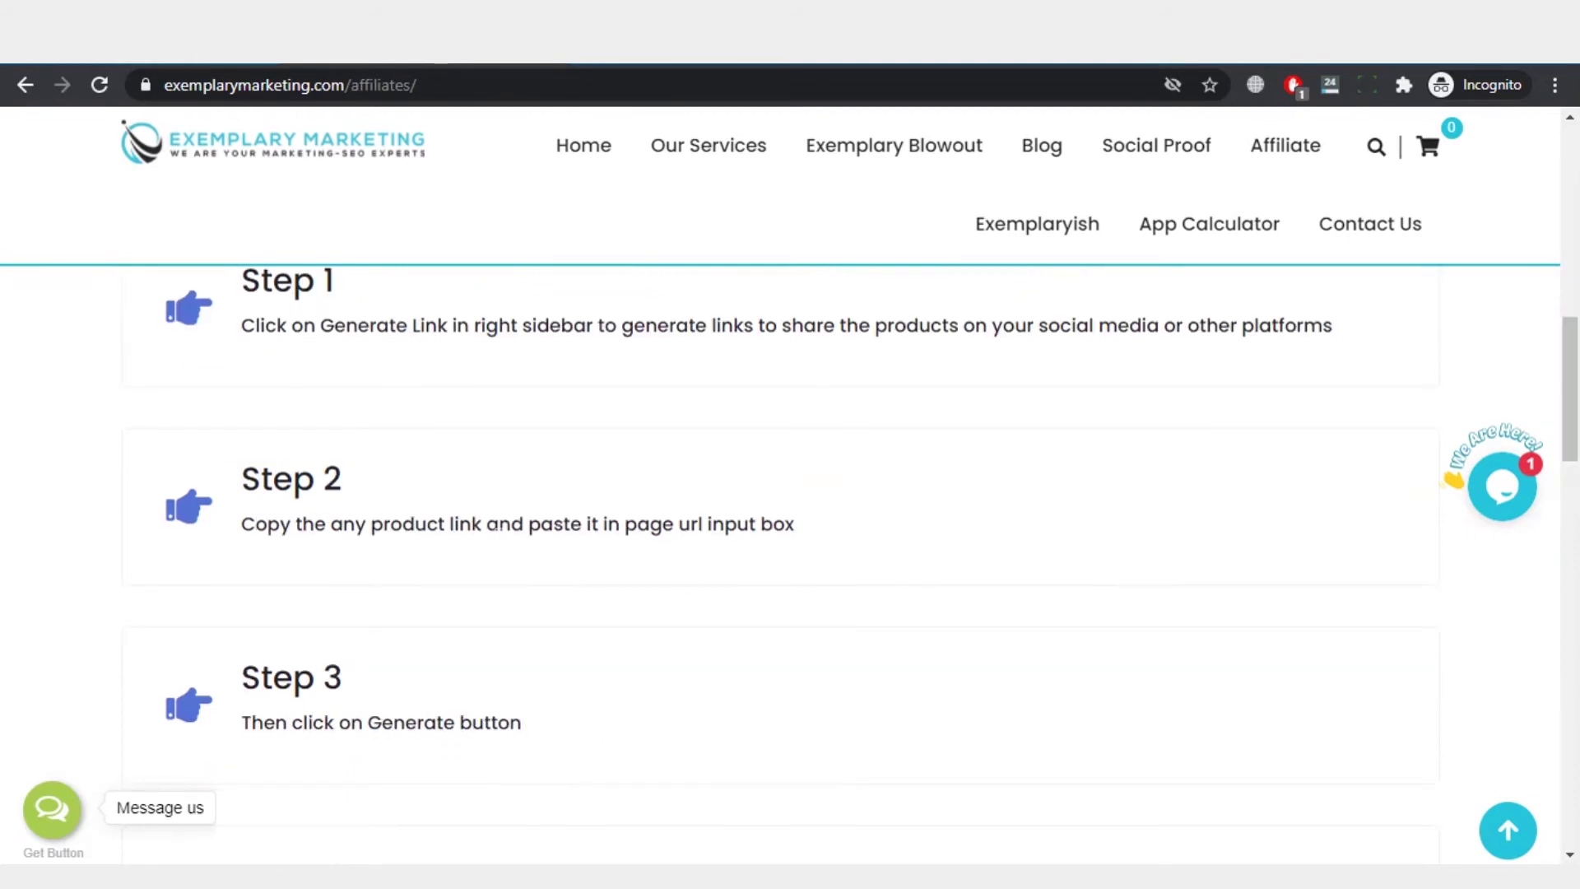
triple_click(466, 526)
left_click(673, 586)
left_click_drag(1577, 357, 1576, 446)
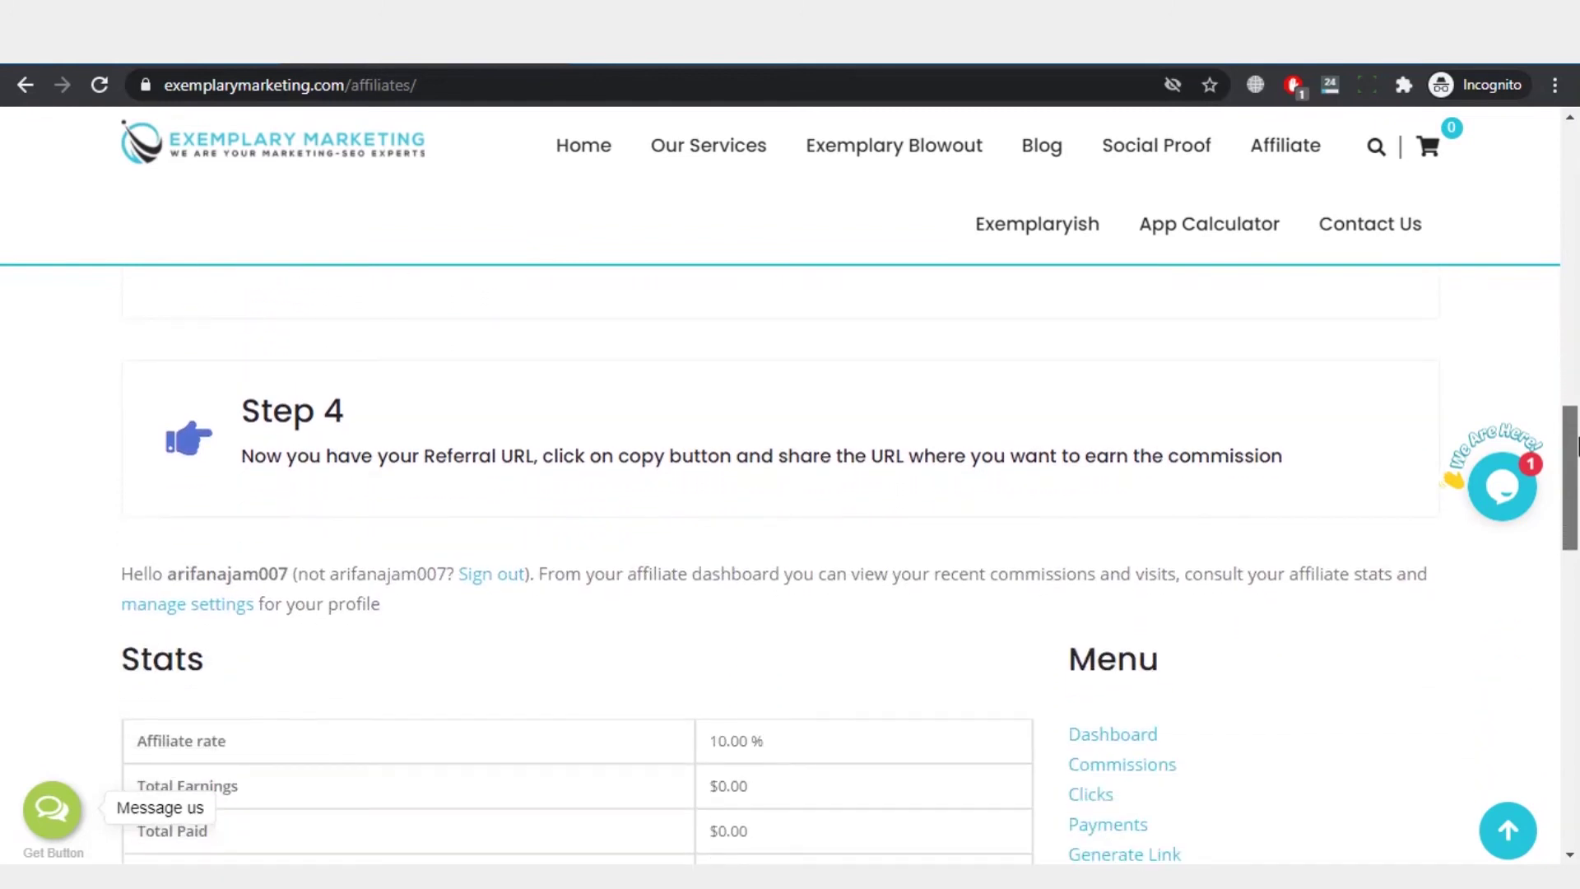
left_click_drag(1577, 446, 1558, 248)
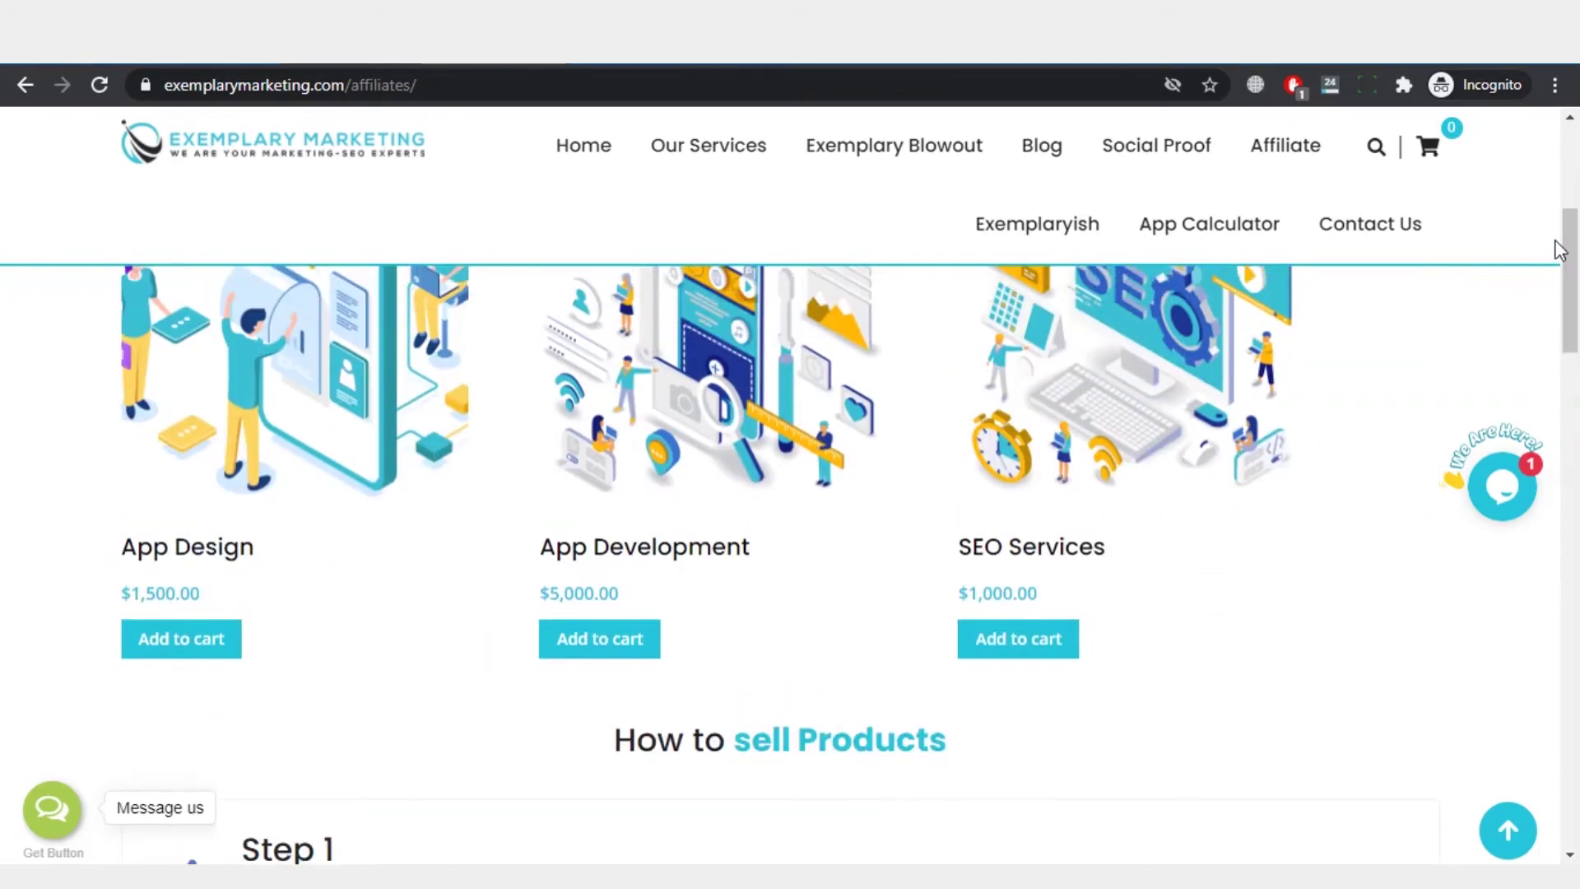
left_click_drag(1572, 251, 1576, 252)
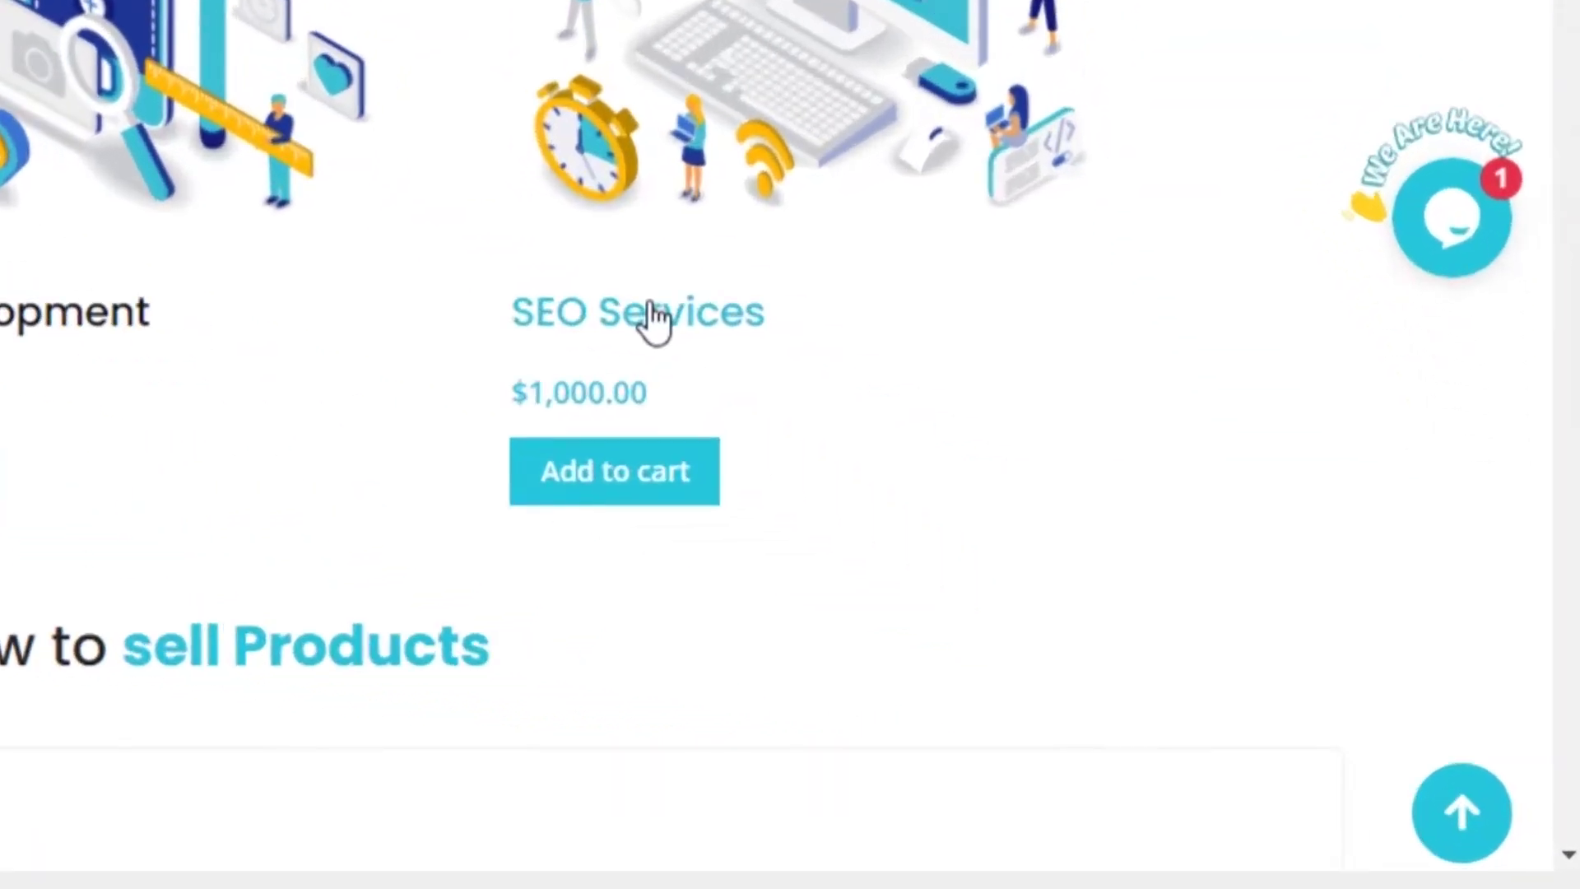
Step: Copy the SEO Services product's link address
right_click(705, 303)
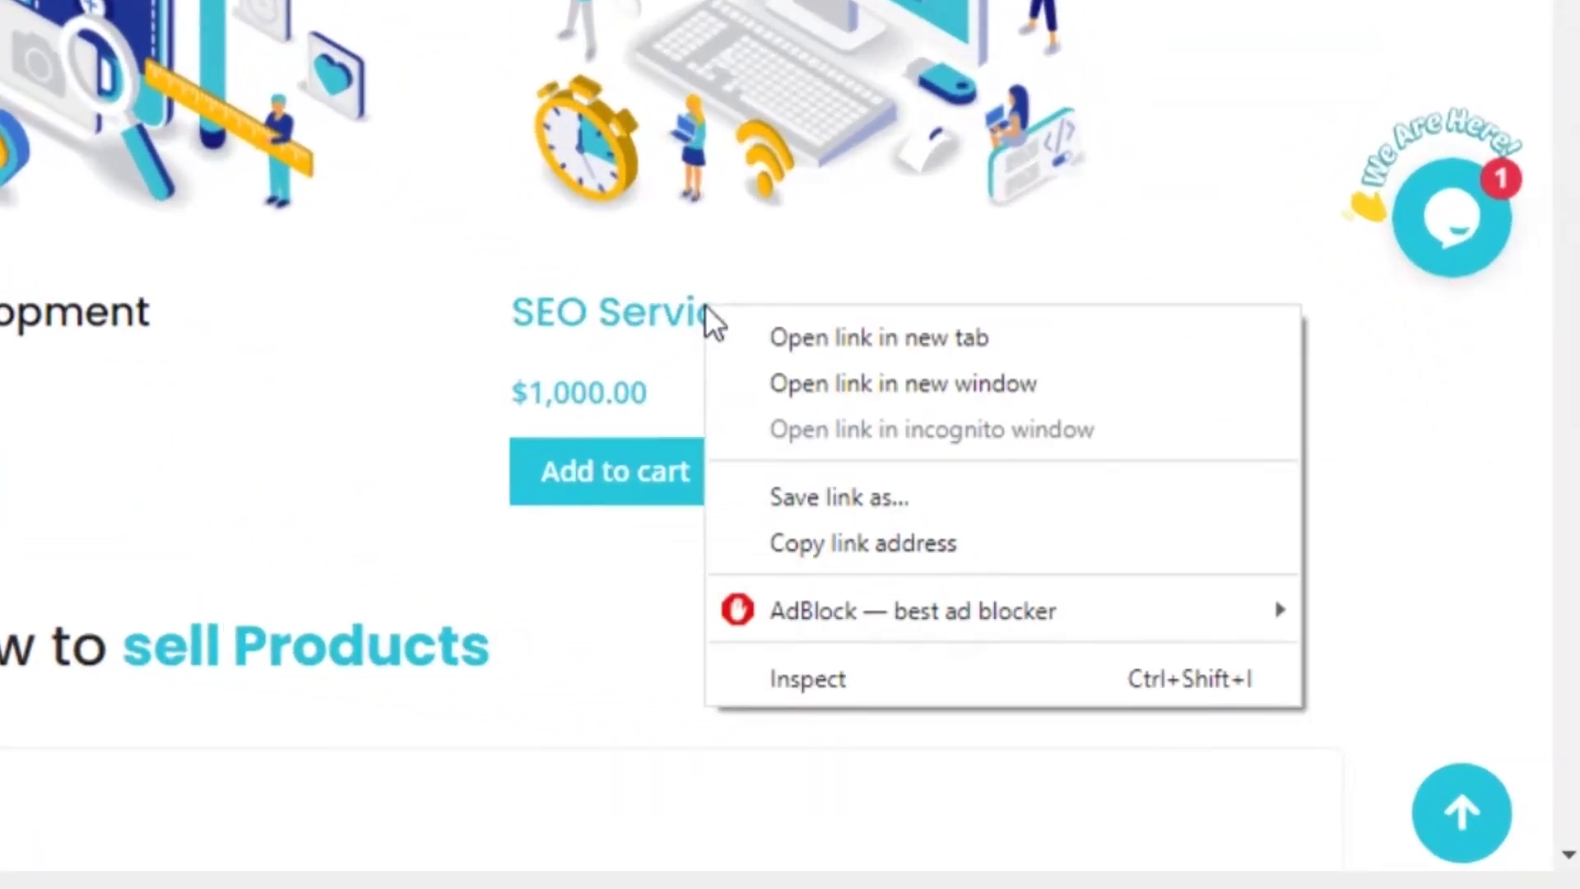
left_click(818, 531)
left_click_drag(1568, 296, 1568, 601)
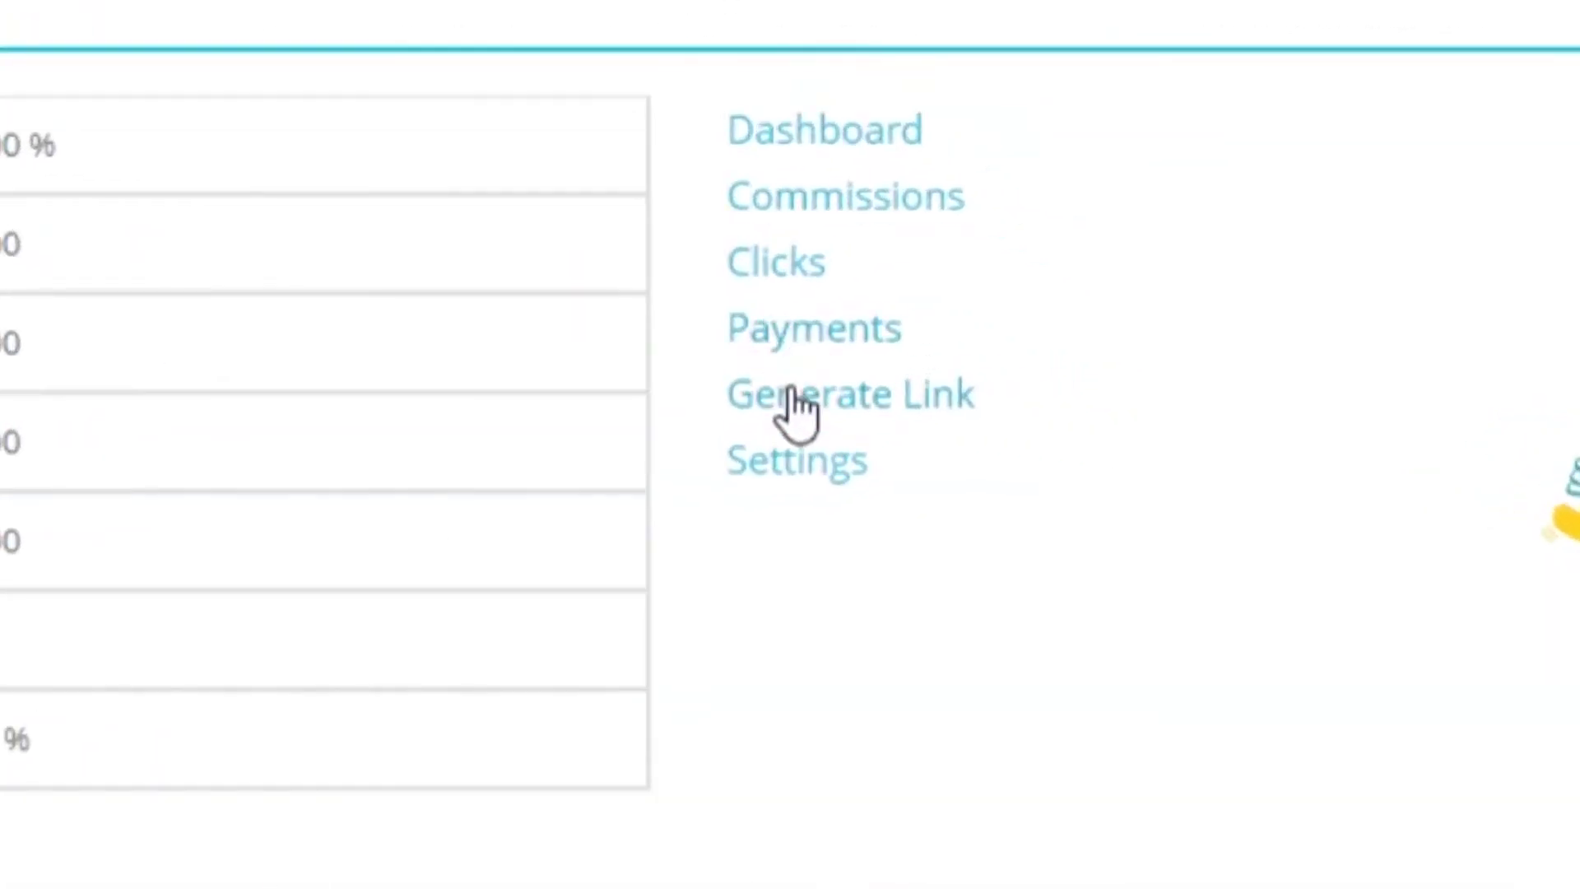
Step: On the Generate Link page, paste the SEO Services URL into Page URL and generate the referral link
left_click(794, 404)
left_click_drag(1568, 165, 1576, 547)
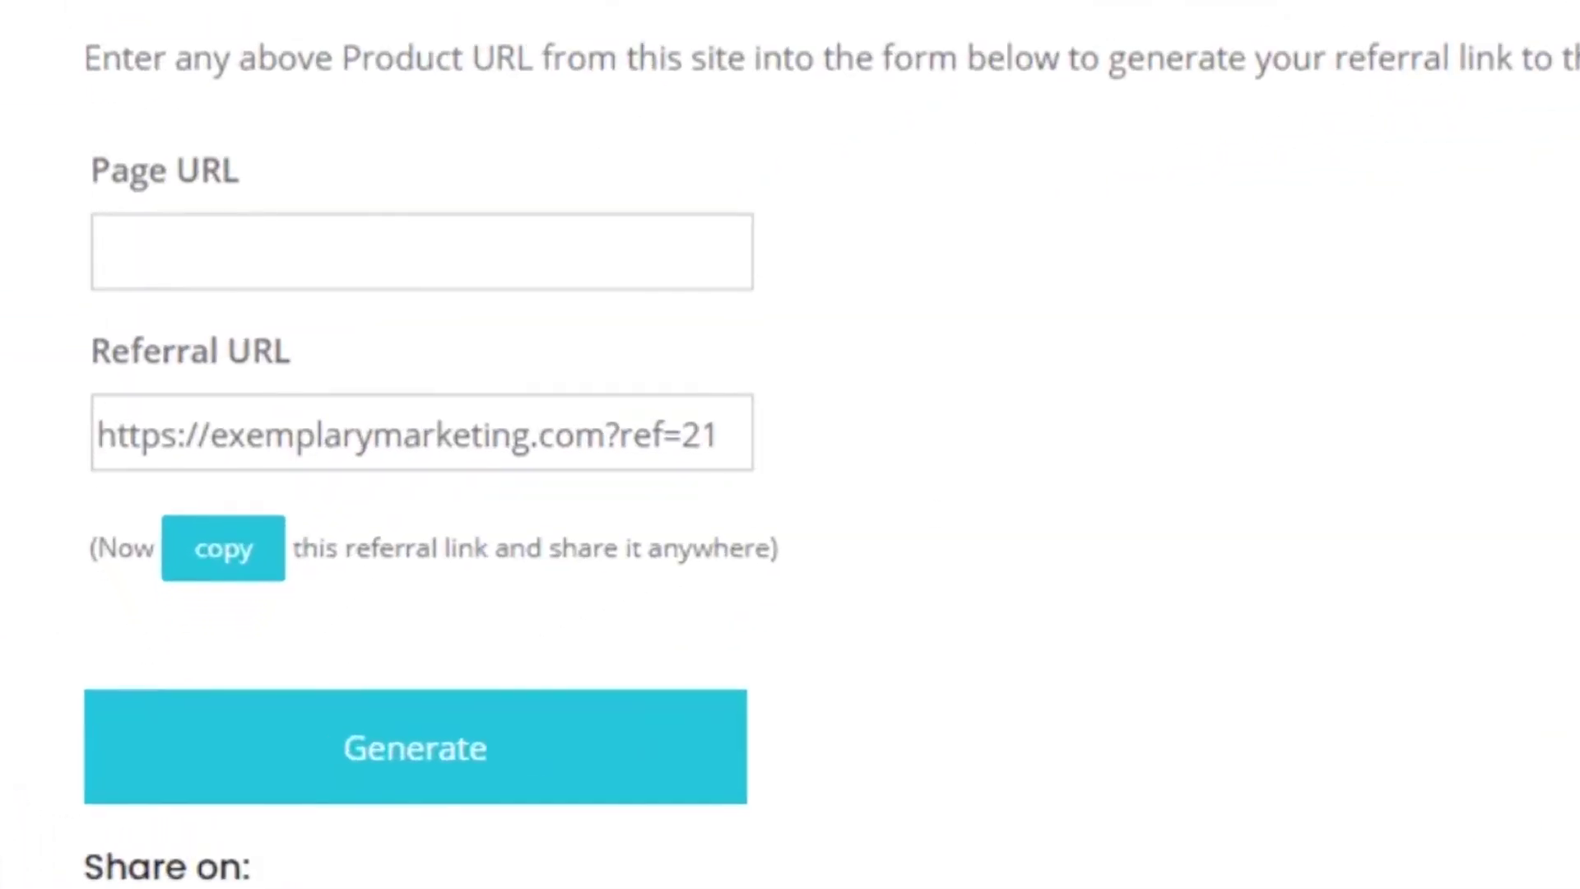
left_click(422, 251)
key("ctrl+v")
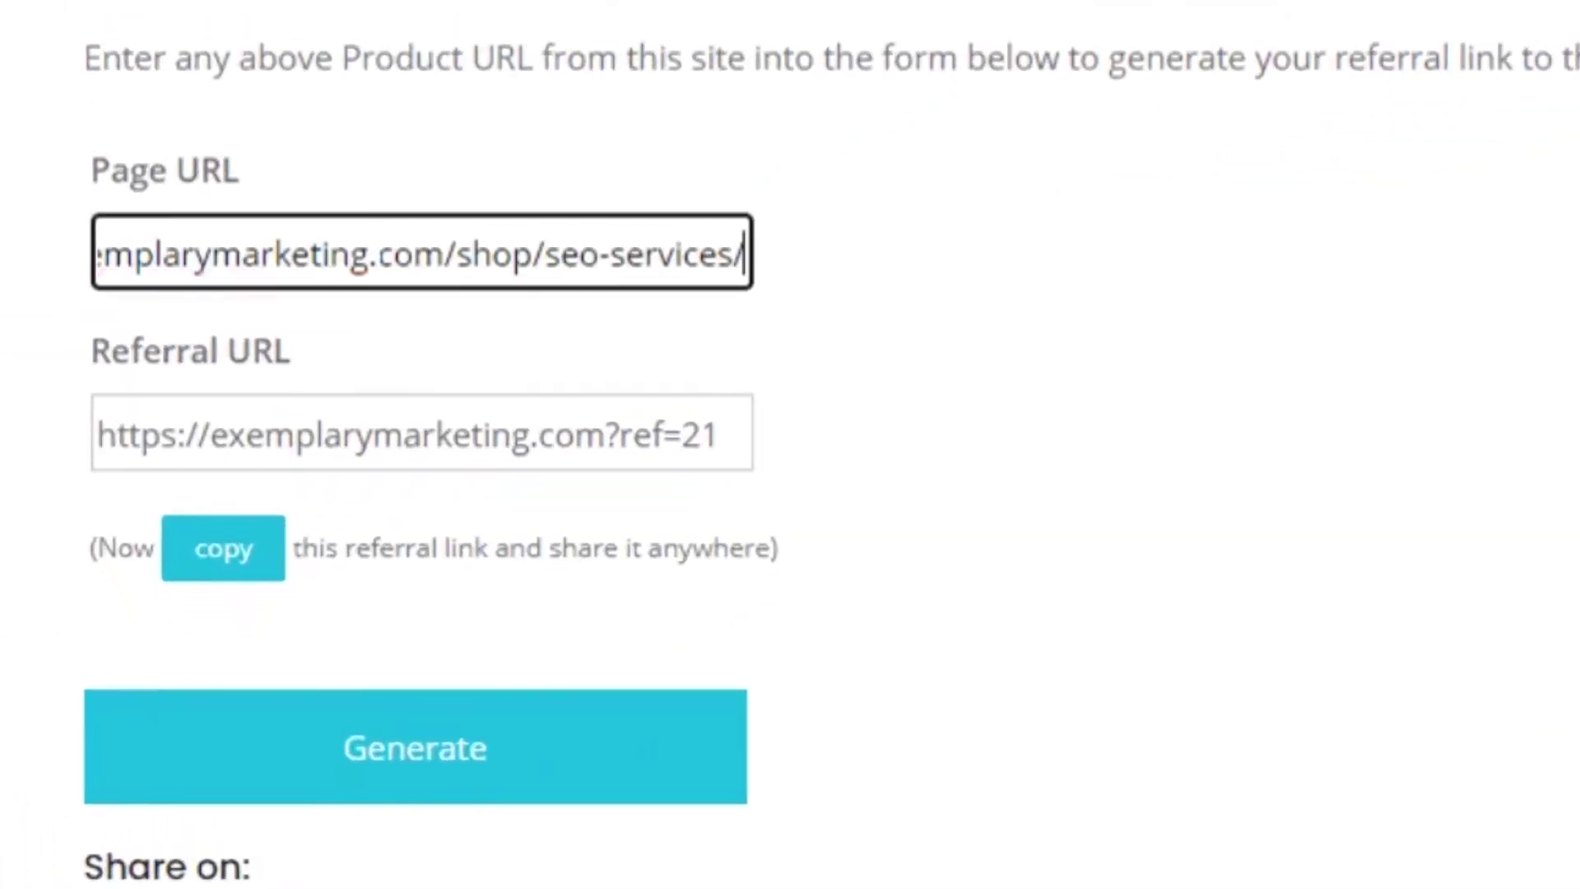
left_click(427, 761)
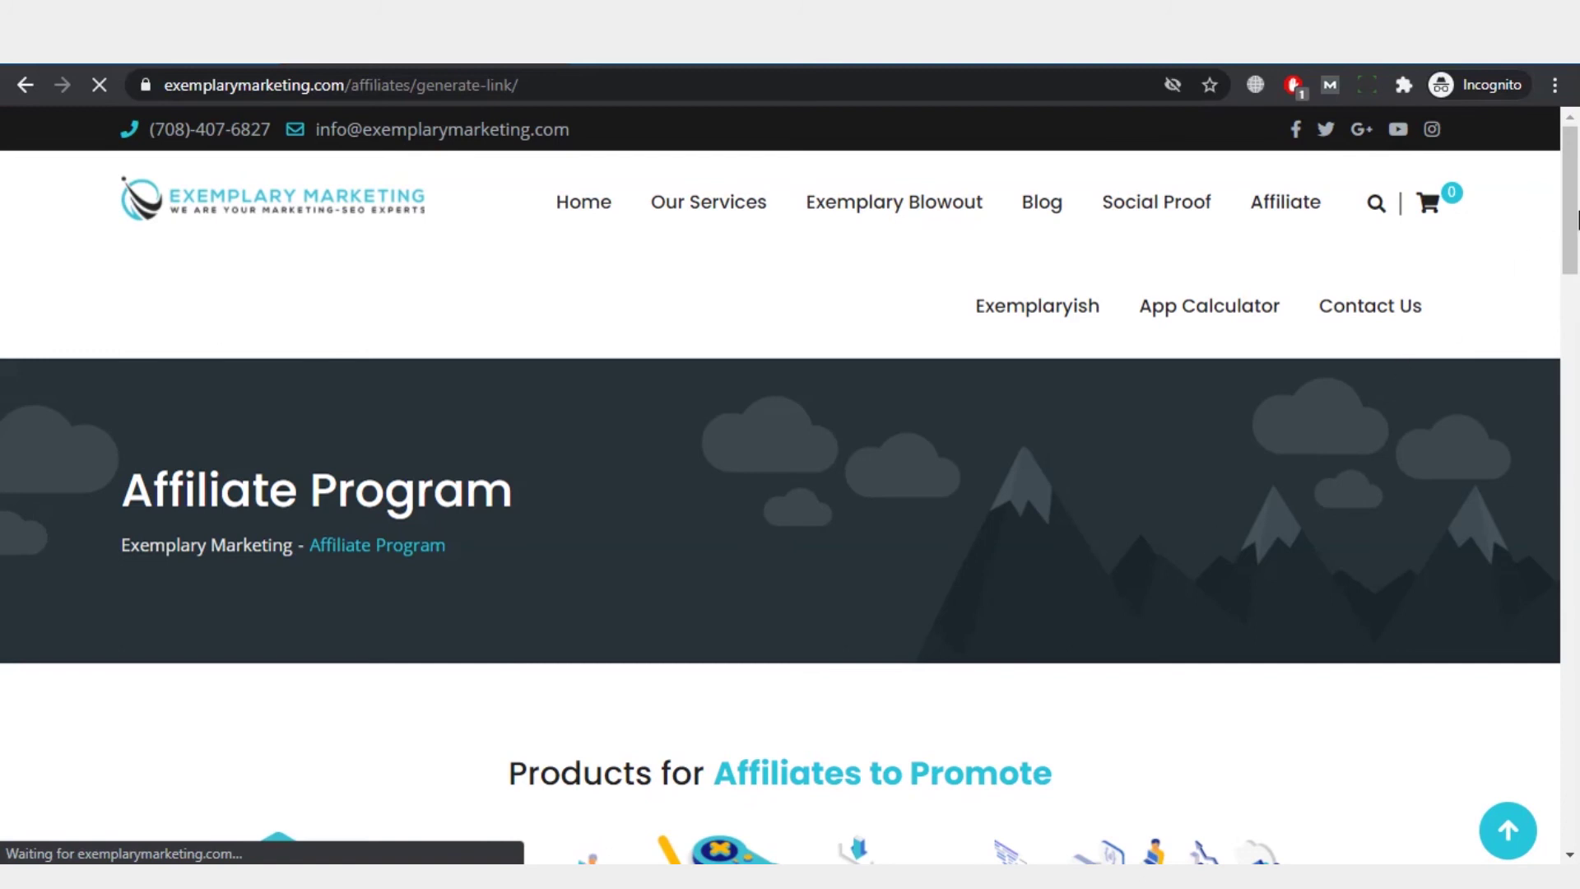
left_click_drag(1576, 218, 1555, 576)
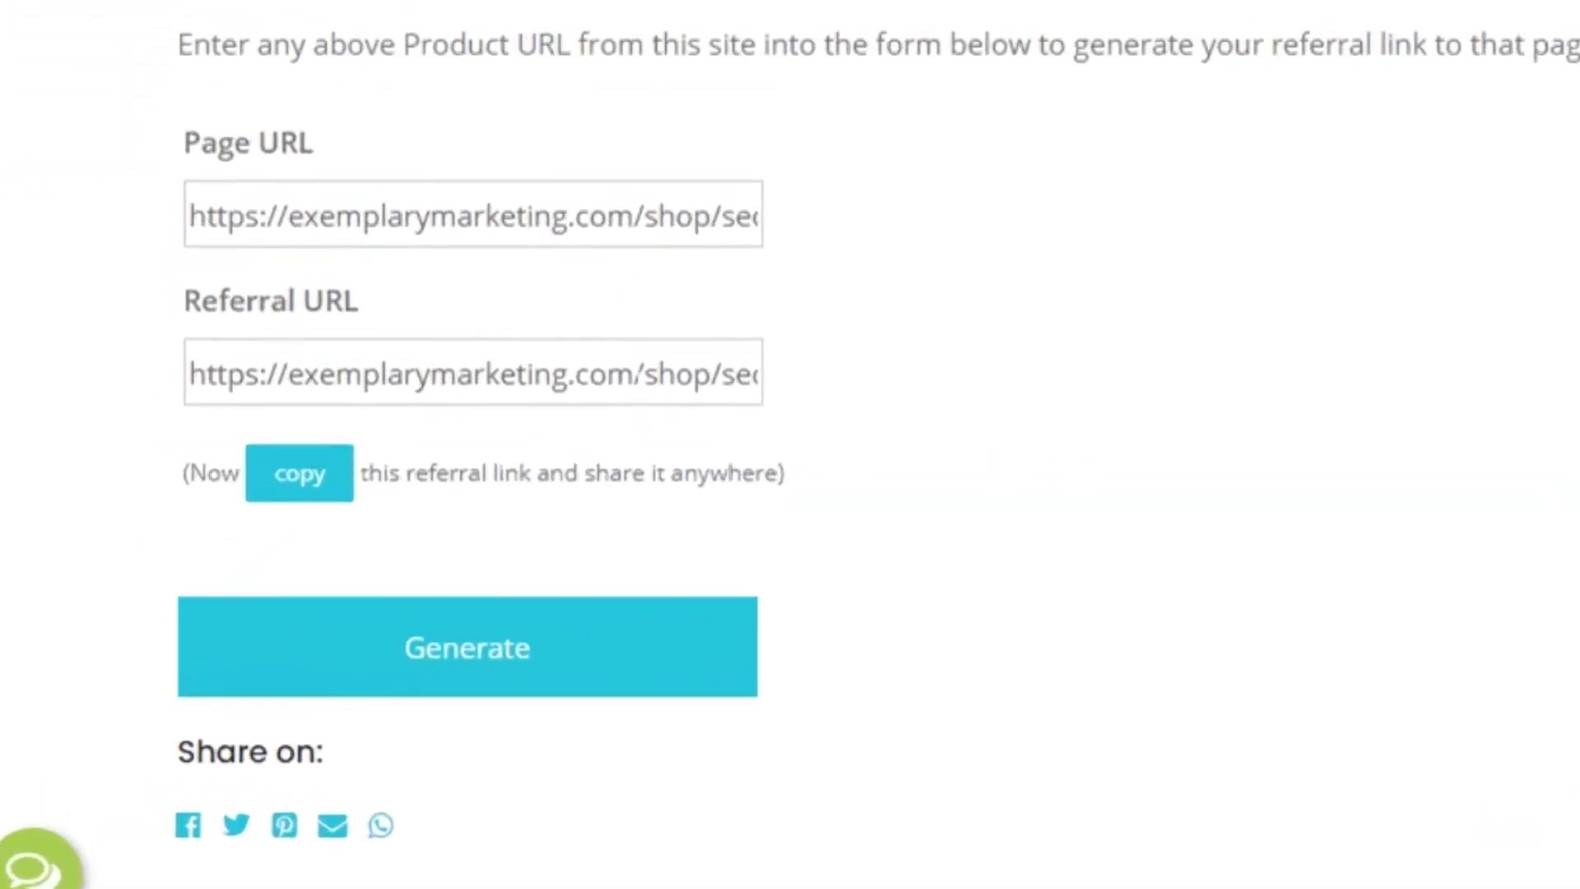
Step: Select the generated SEO Services link in the Referral URL field, then deselect it
left_click(638, 377)
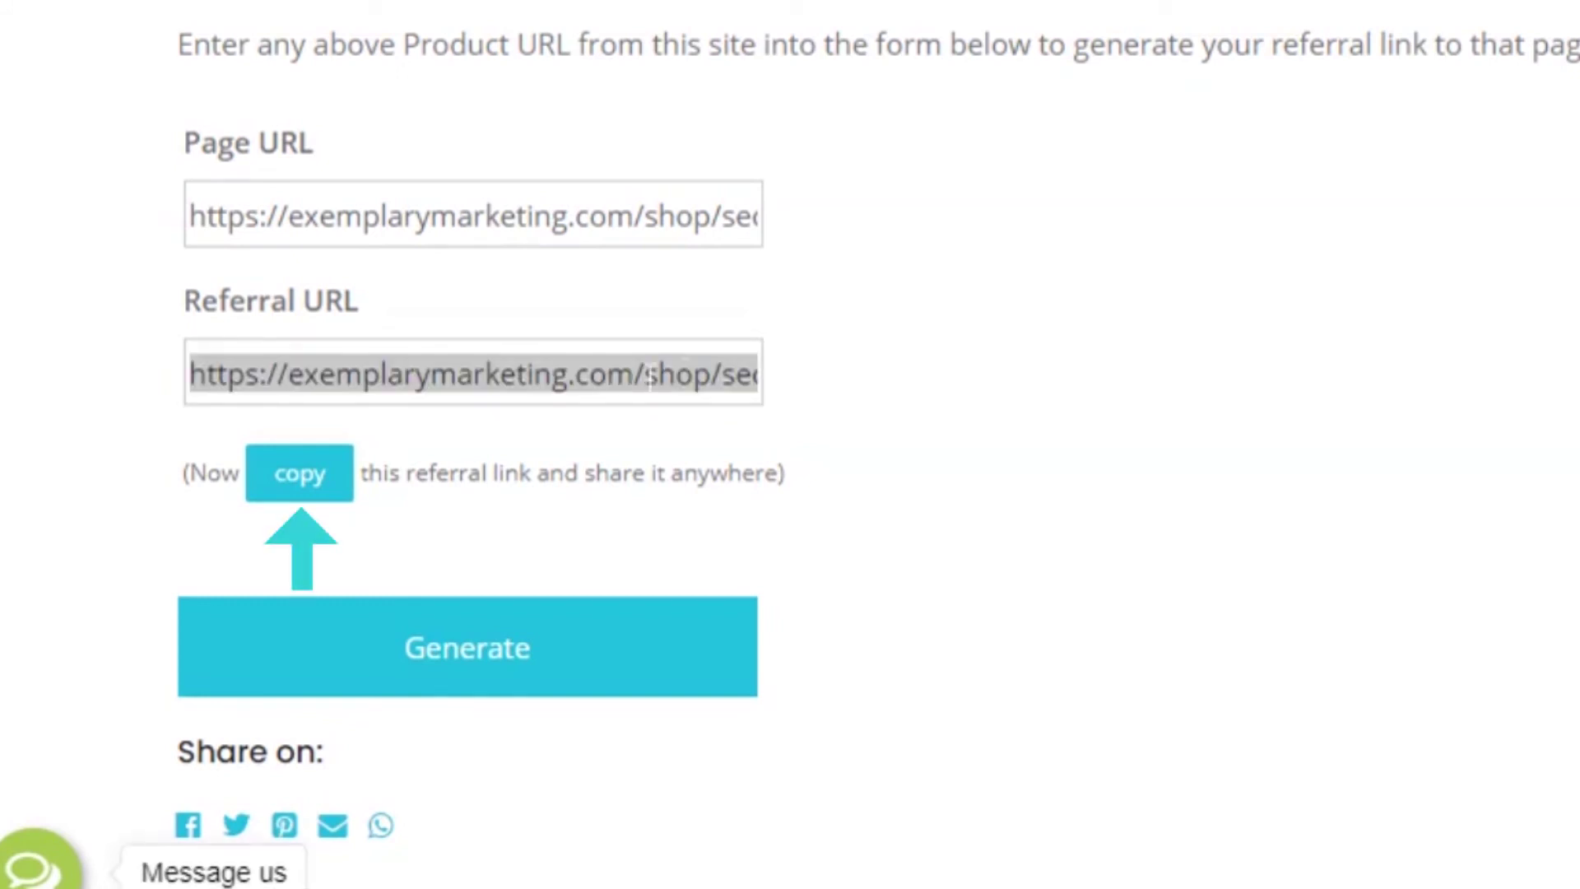
left_click(955, 440)
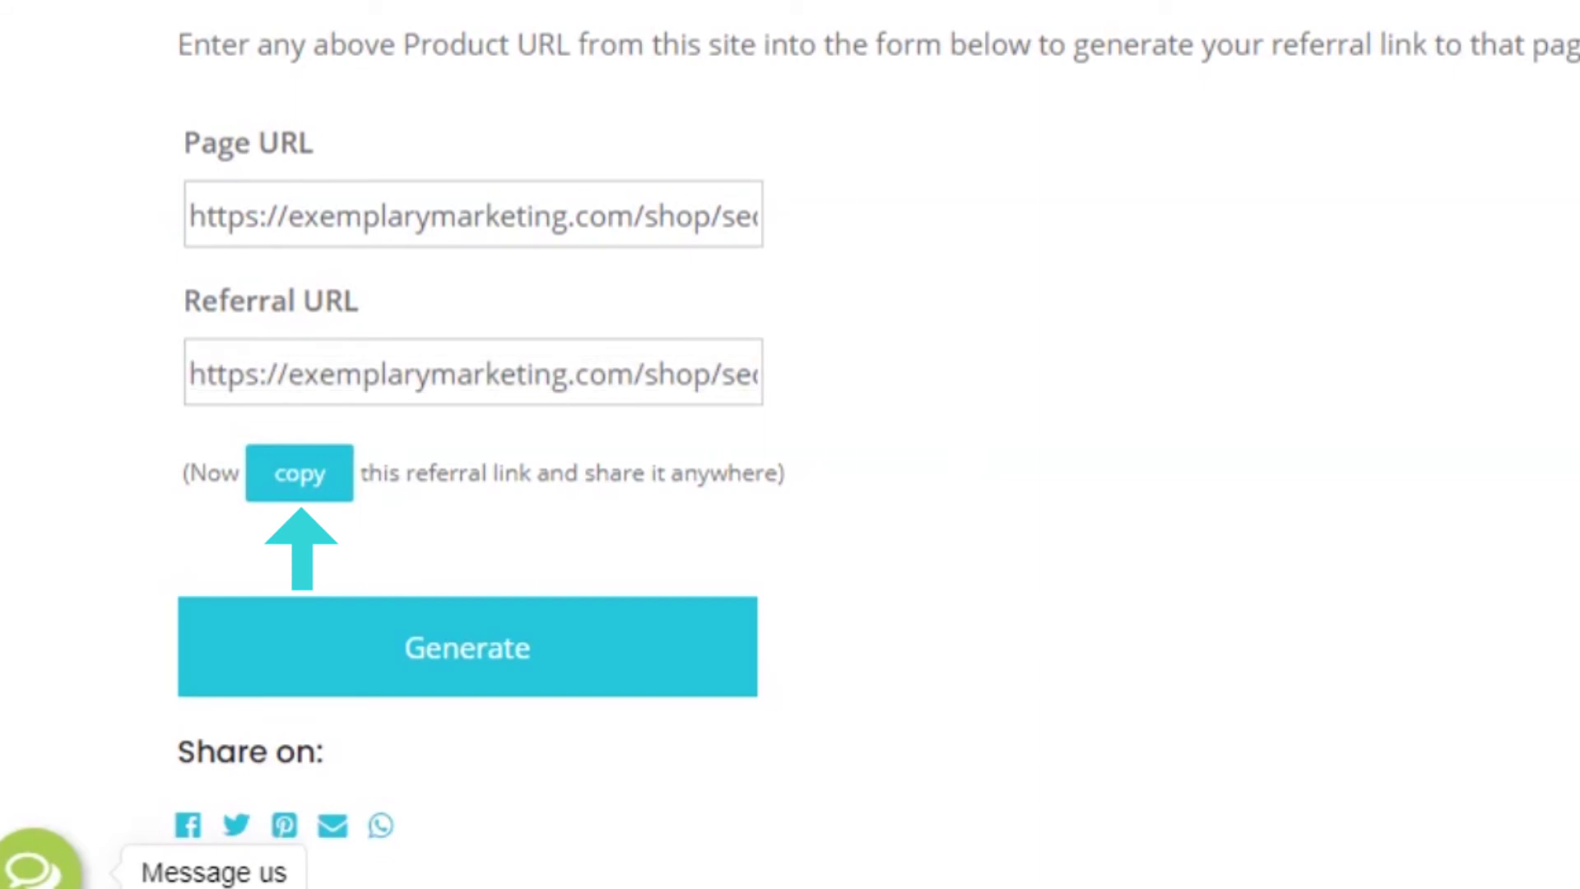